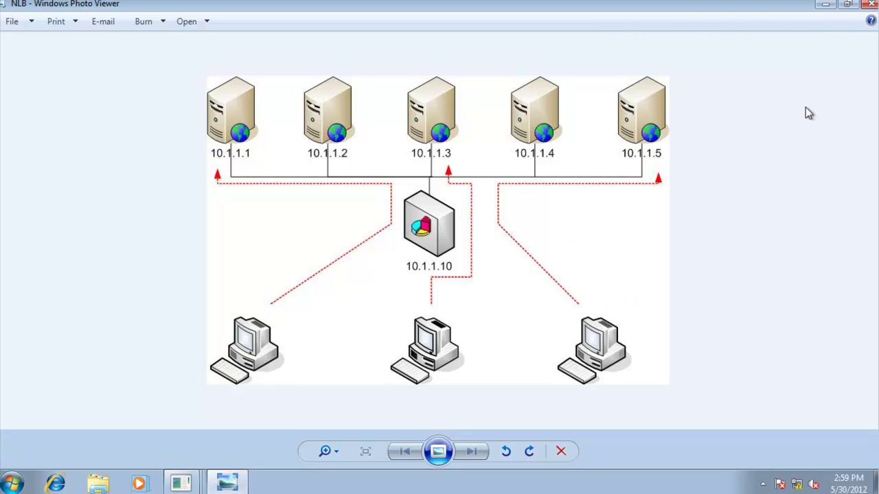
Close the NLB diagram and examine the three running ping windows on DC01, including those for 192.168.1.101 and 192.168.1.102
left_click(872, 5)
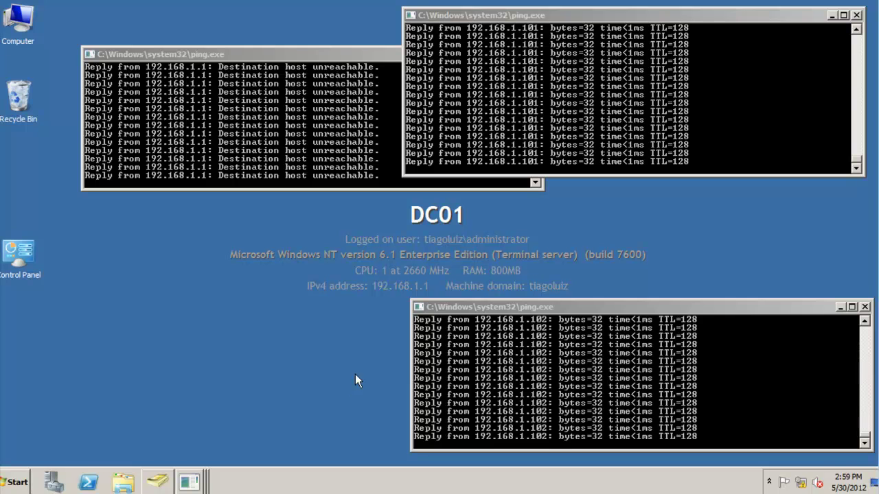
left_click(541, 374)
left_click(582, 100)
left_click(591, 357)
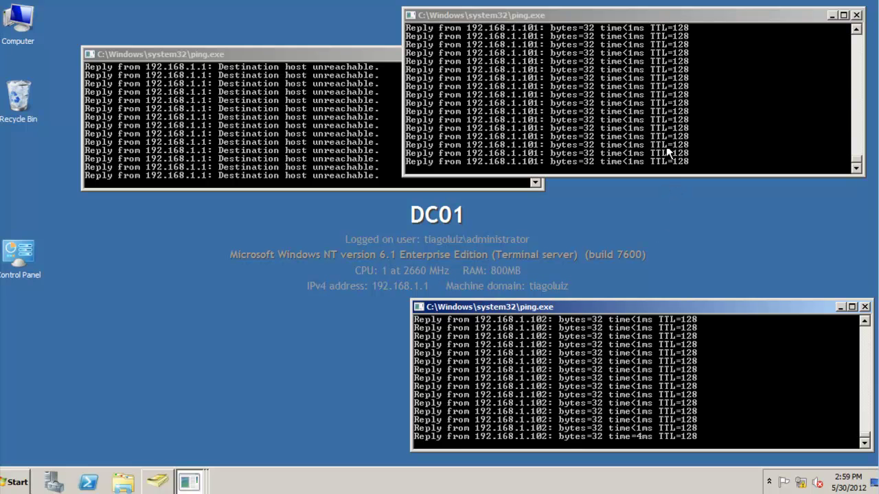
left_click(641, 85)
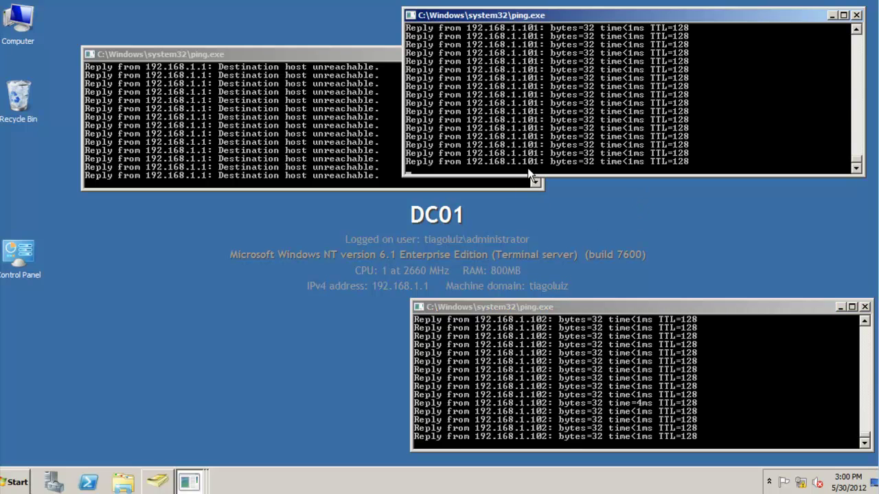
left_click(568, 353)
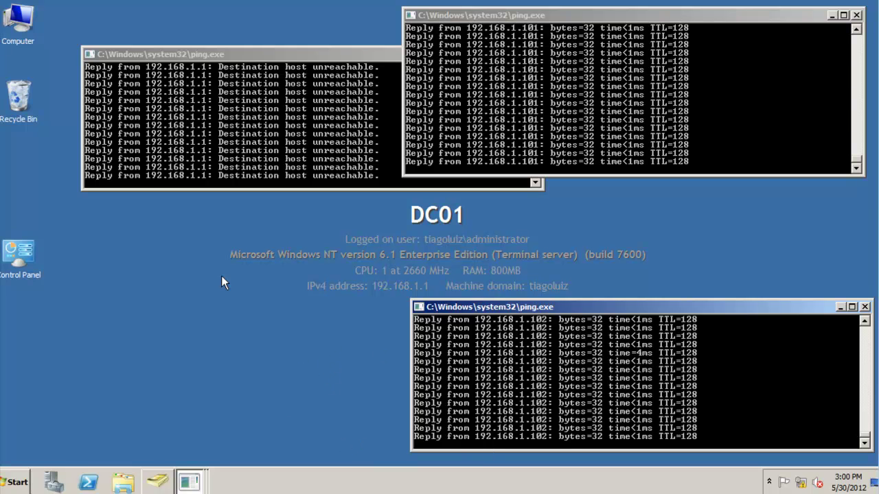
left_click(238, 134)
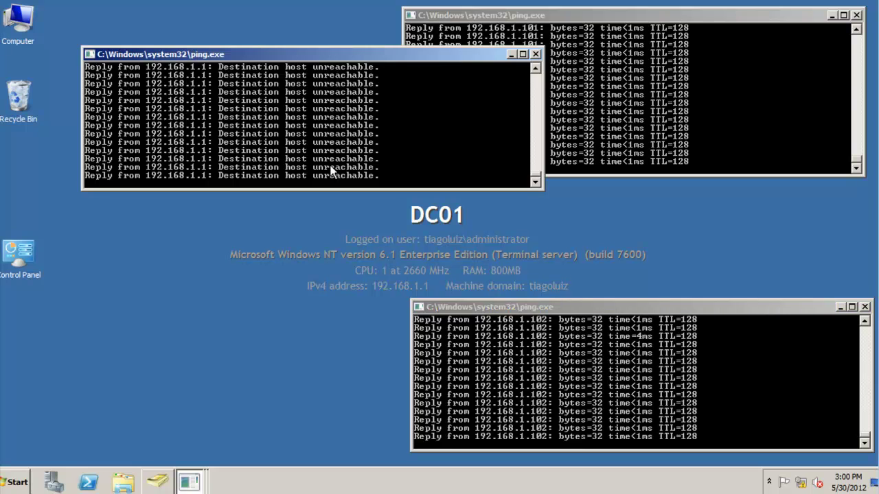
left_click(605, 119)
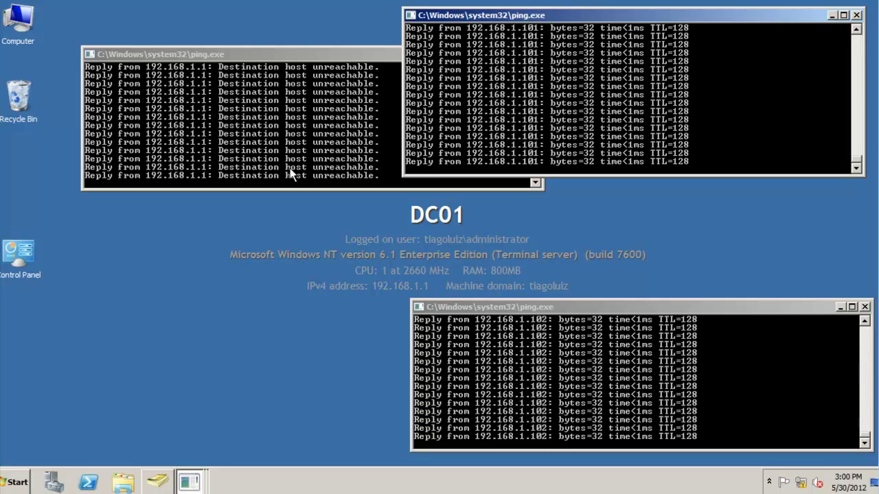
left_click(272, 121)
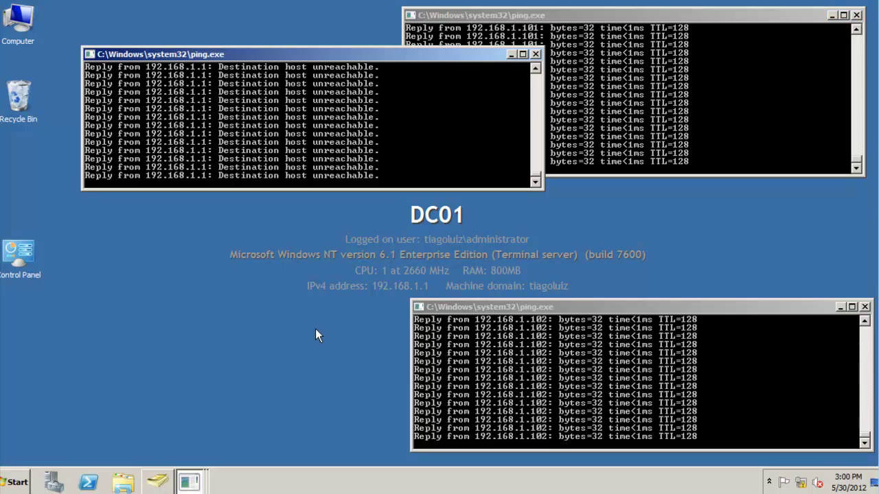
left_click(654, 152)
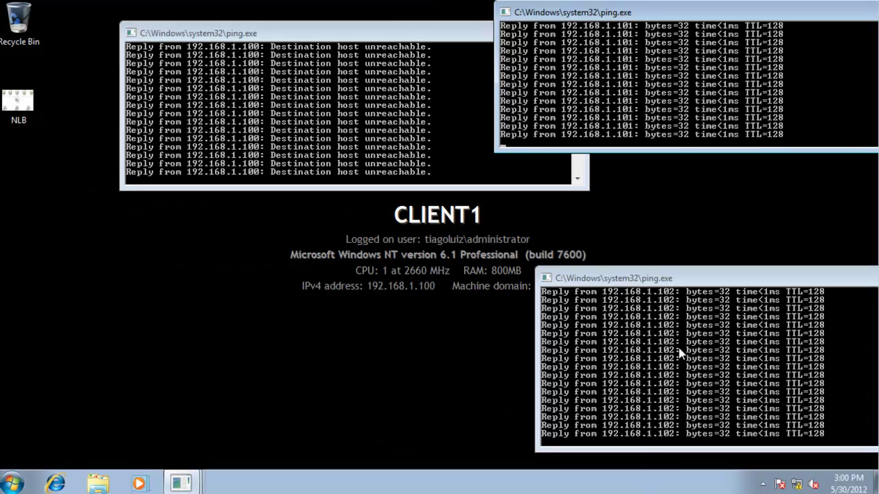
Compare the running ping windows on CLIENT1, including the one for 192.168.1.101
left_click(340, 151)
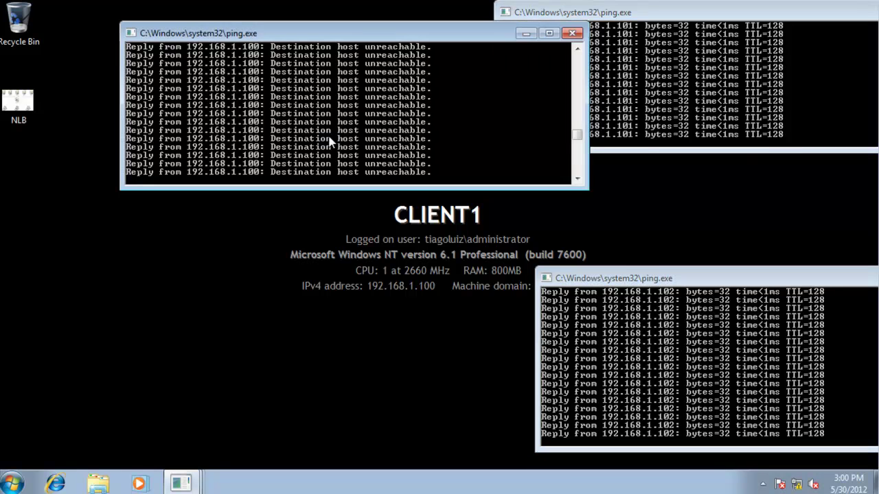
left_click(773, 106)
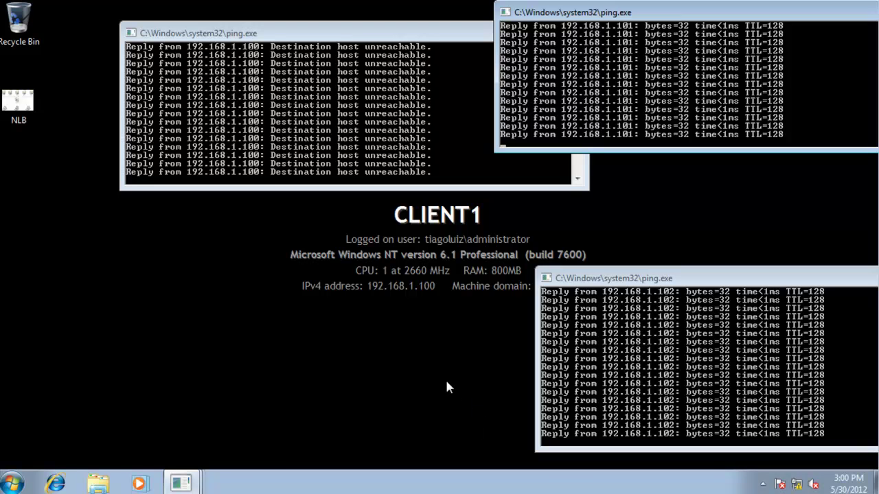
left_click(181, 483)
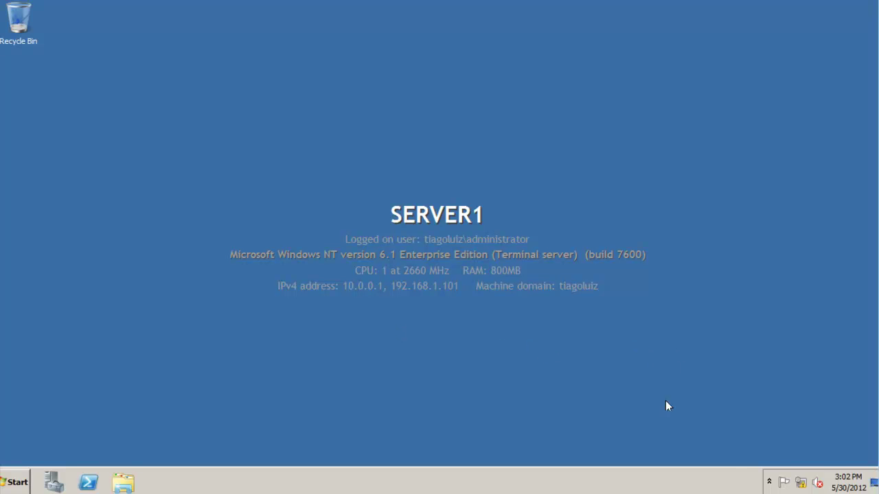
Open the network adapter list on SERVER1 and move its window fully into view
right_click(801, 483)
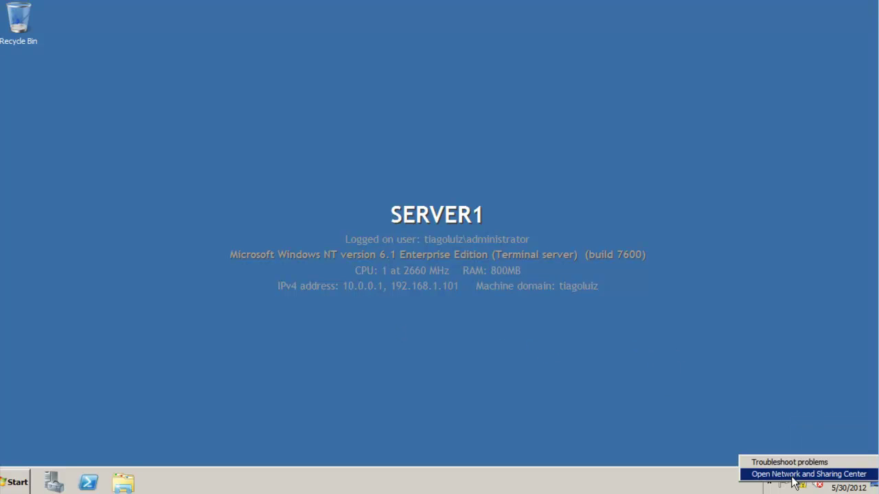
left_click(796, 475)
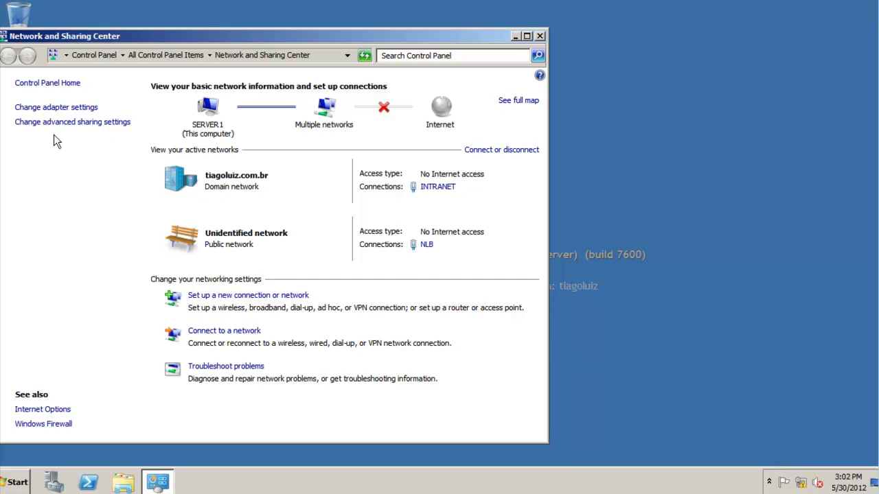
left_click(58, 108)
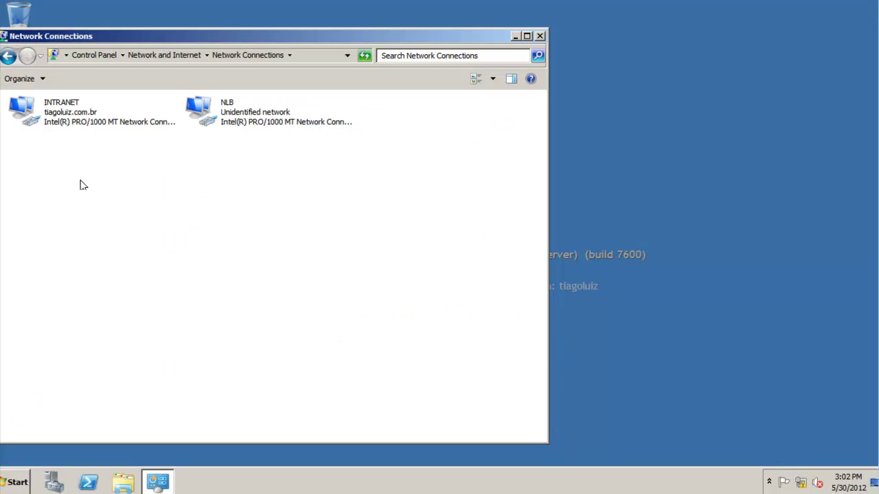
left_click_drag(316, 222, 65, 90)
left_click(132, 176)
left_click_drag(251, 33, 366, 44)
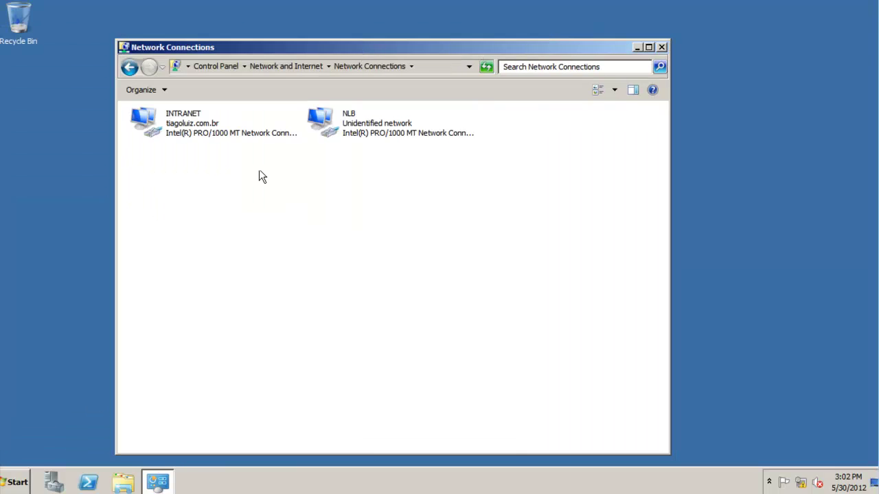
Review the IPv4 settings of the INTRANET adapter on SERVER1 and close its properties without changes
left_click(195, 133)
right_click(196, 133)
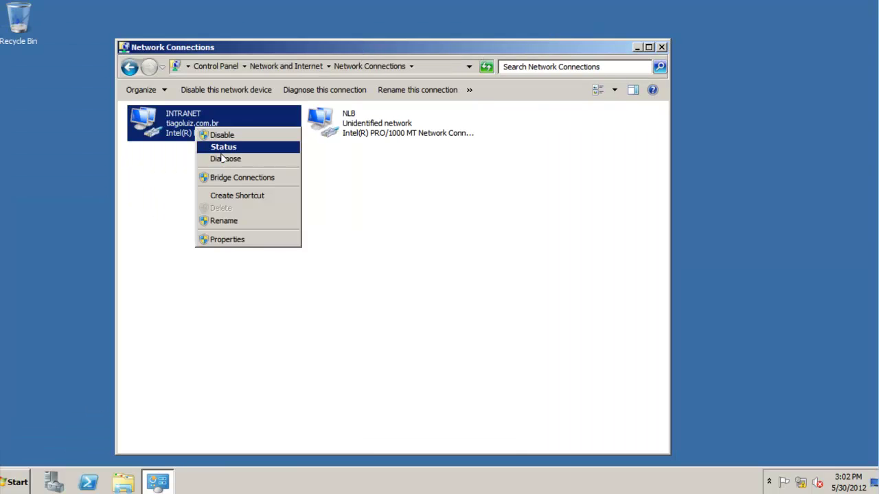
left_click(237, 238)
double_click(283, 254)
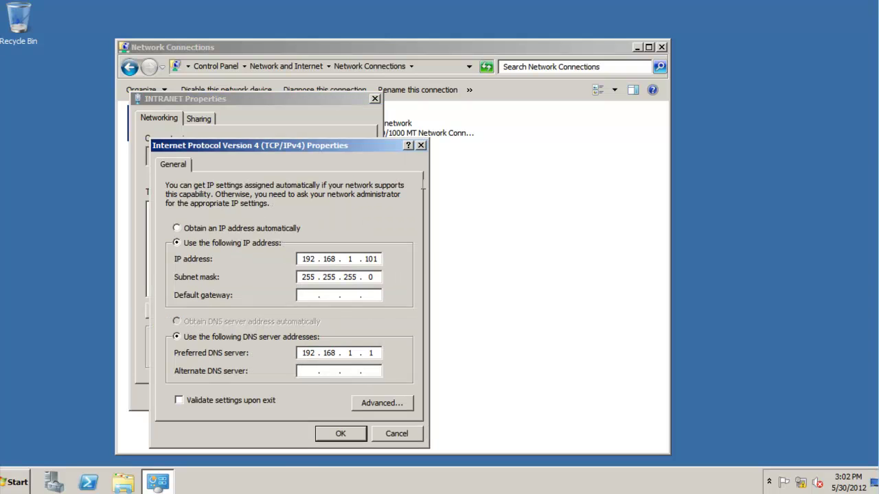
left_click(421, 145)
left_click(375, 98)
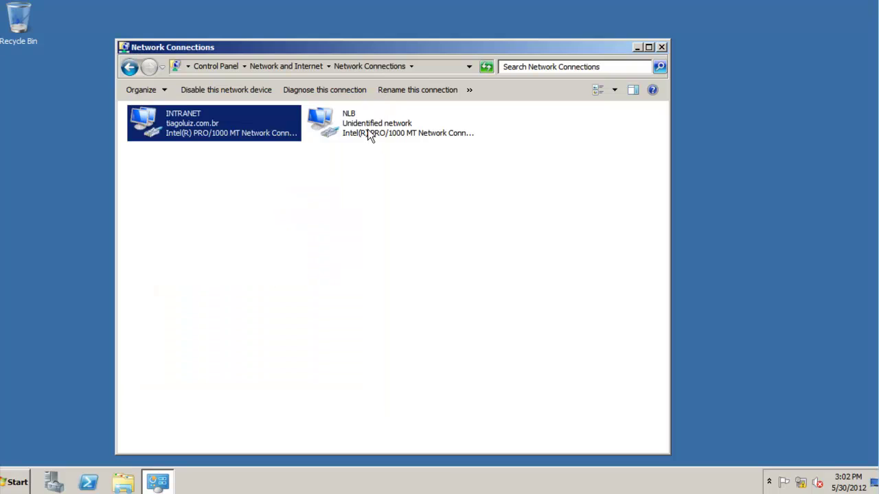
Review the IPv4 address and subnet mask of the NLB adapter on SERVER1, and close its properties
right_click(368, 132)
left_click(404, 240)
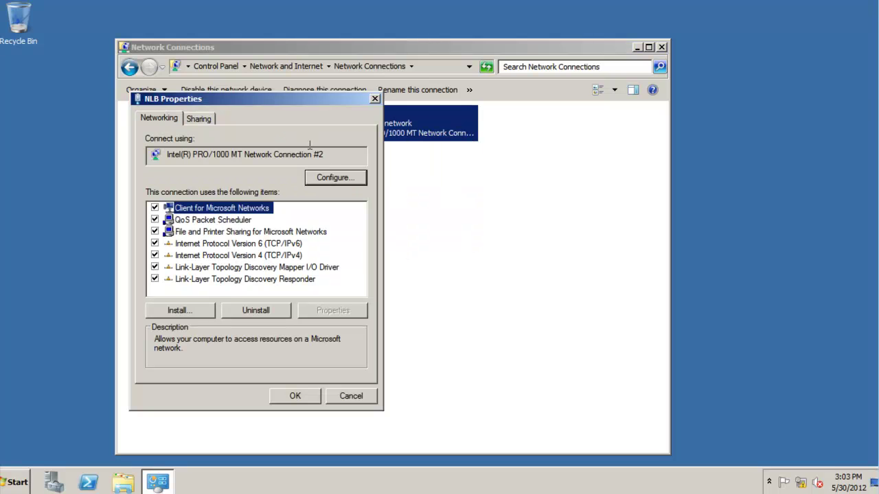
left_click_drag(306, 101, 327, 170)
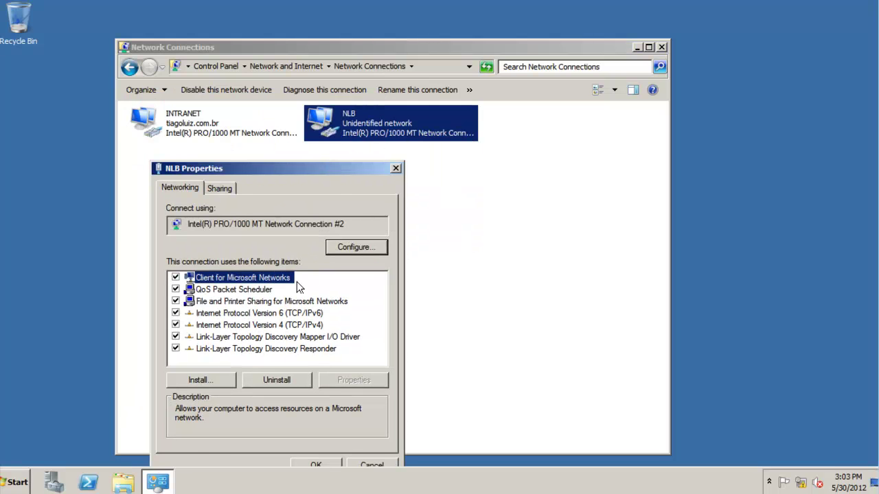
double_click(270, 324)
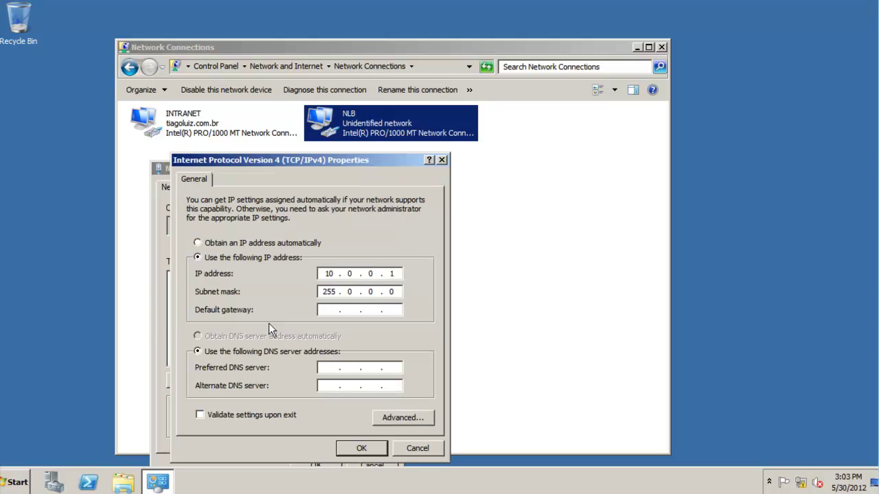
double_click(329, 273)
left_click(361, 448)
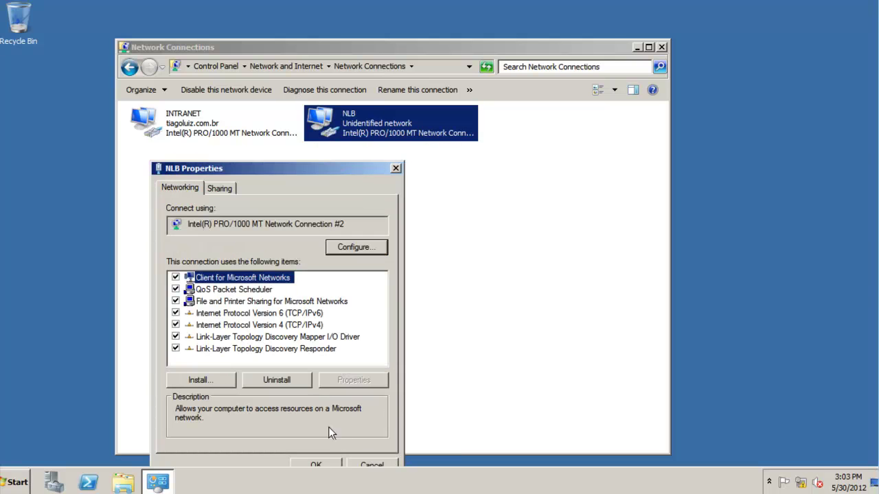
left_click(314, 464)
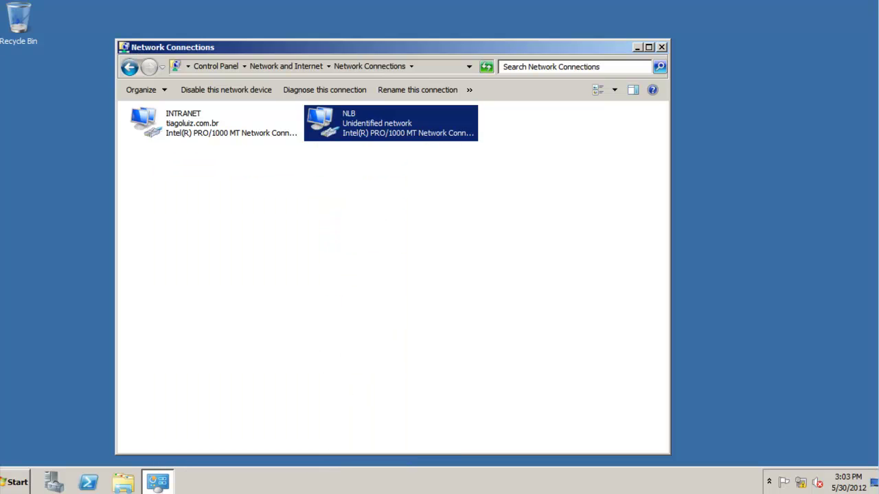
Switch to SERVER2 and open its network adapter list
key("alt+F4")
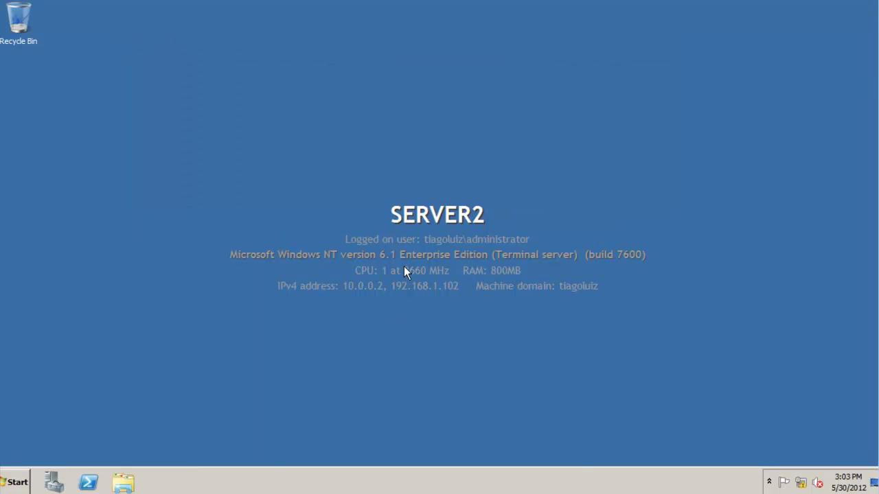
right_click(803, 486)
left_click(807, 473)
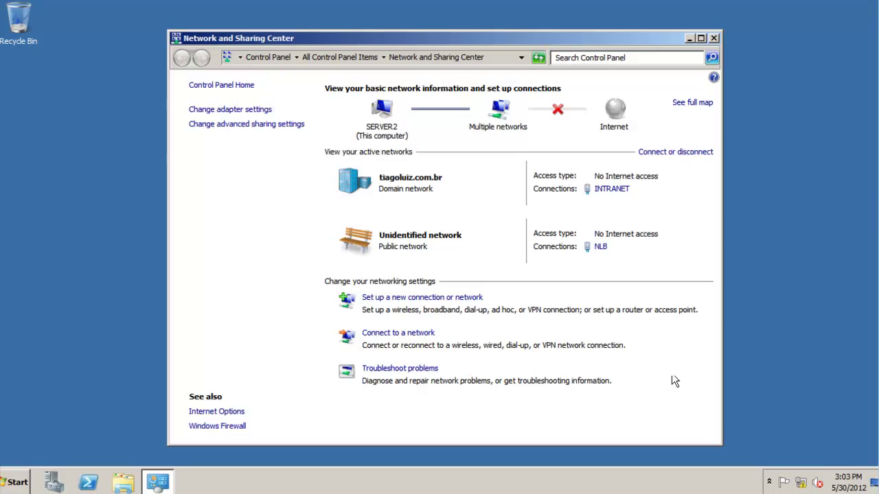
left_click(228, 111)
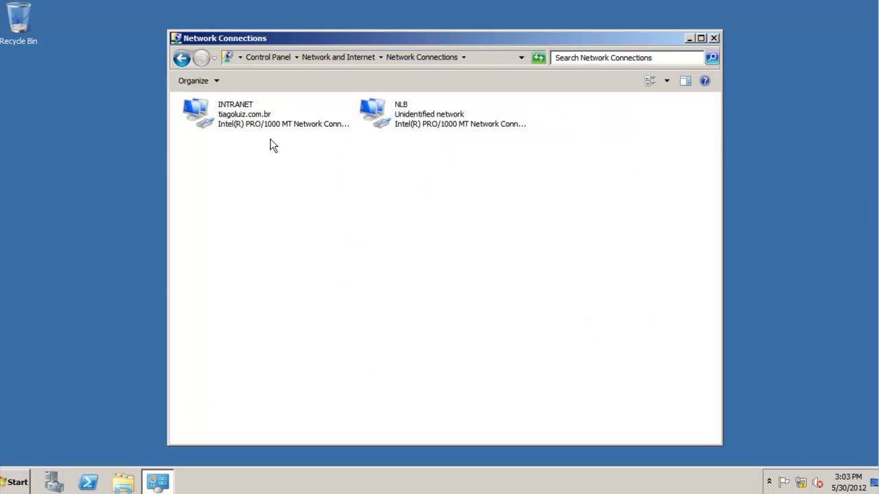
Review the IPv4 settings of the INTRANET adapter on SERVER2 and close its properties without changes
right_click(239, 110)
left_click(281, 221)
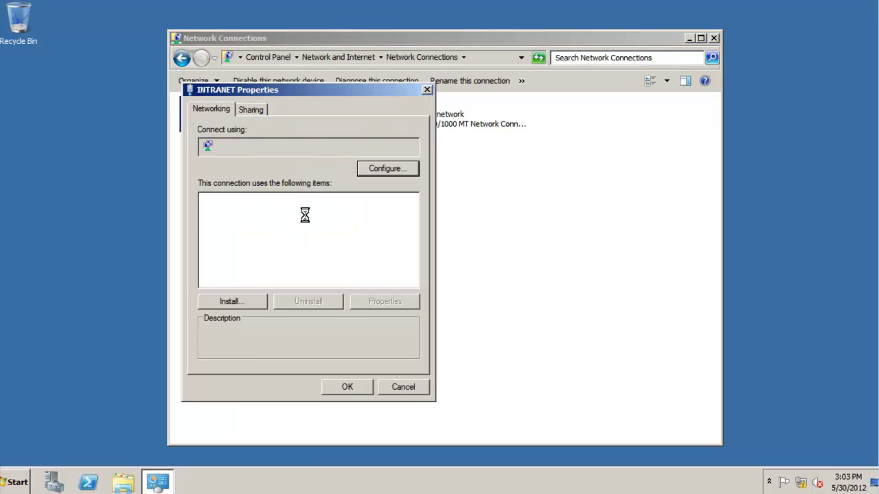
left_click_drag(305, 94, 265, 170)
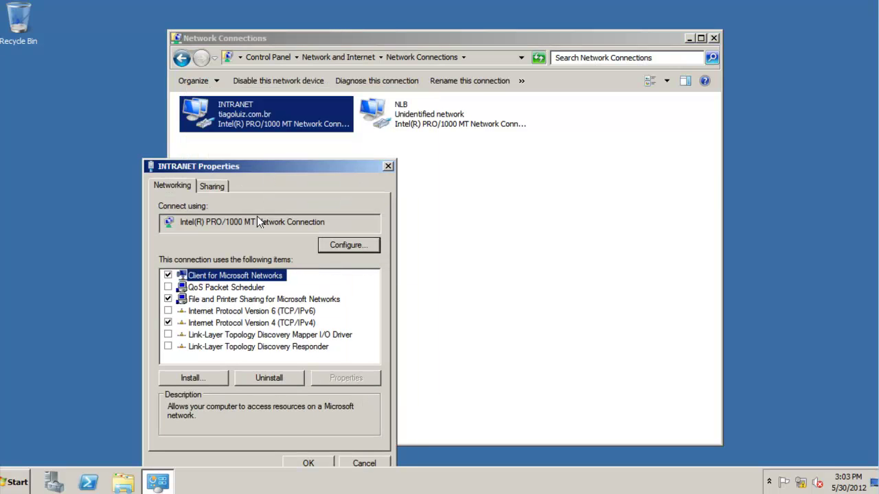
double_click(282, 323)
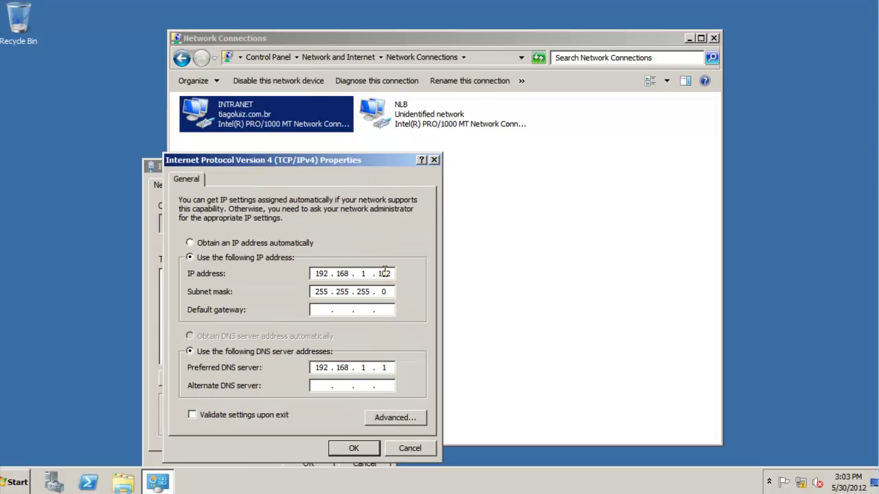
left_click(433, 160)
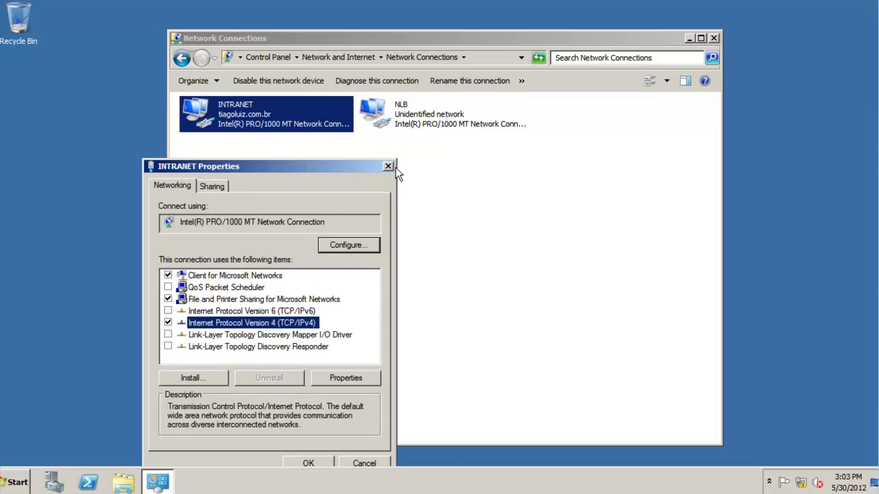
left_click(388, 167)
Open the NLB adapter's IPv4 properties on SERVER2 and examine its IP address
left_click(407, 113)
right_click(407, 113)
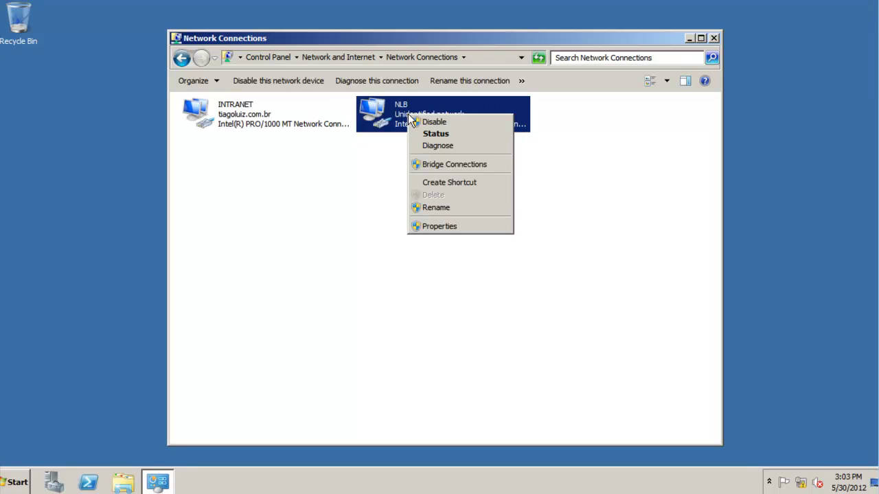
left_click(427, 226)
double_click(321, 245)
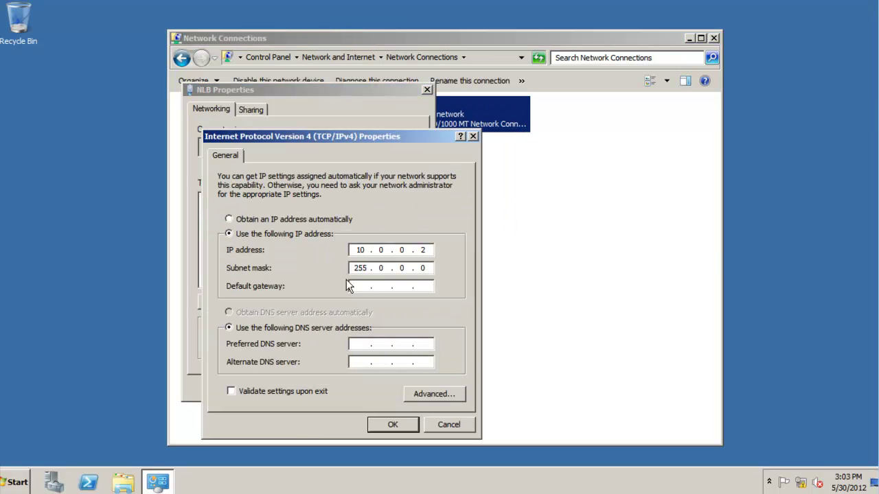
double_click(432, 249)
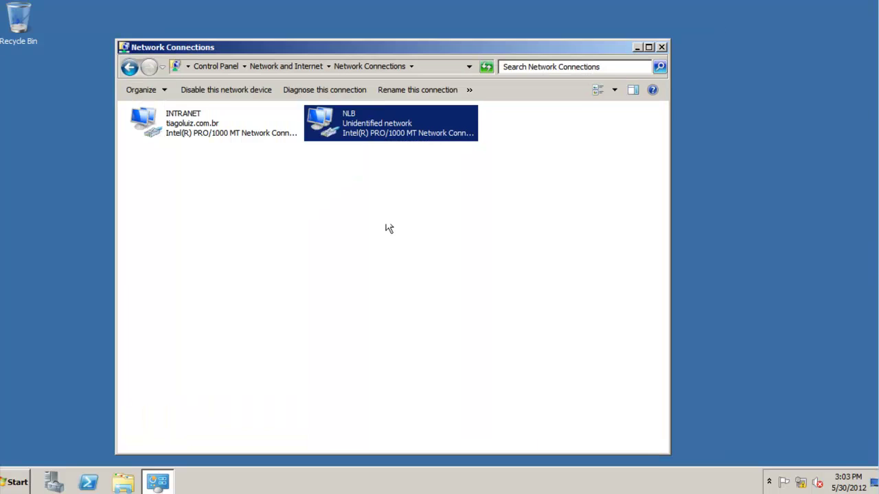
Recheck the NLB adapter's IPv4 address on SERVER1, and close its properties and the Network Connections window
right_click(377, 122)
left_click(399, 231)
double_click(283, 257)
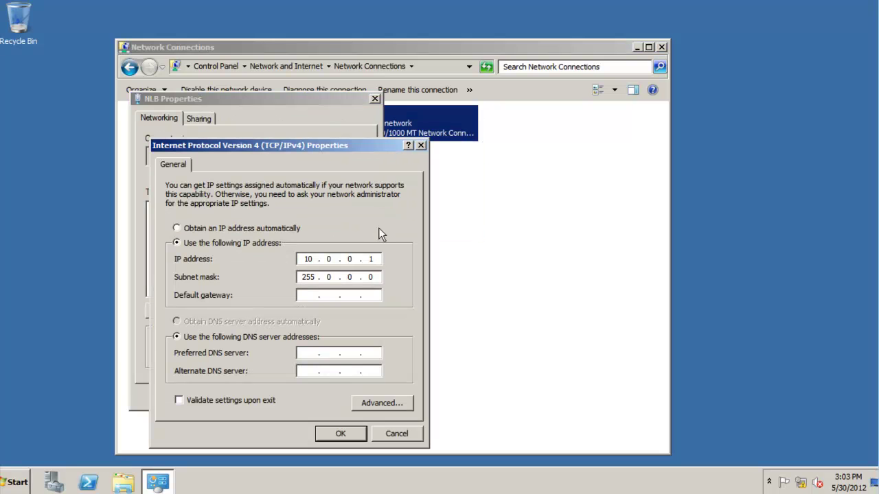
key("Escape")
key("Escape")
left_click(660, 48)
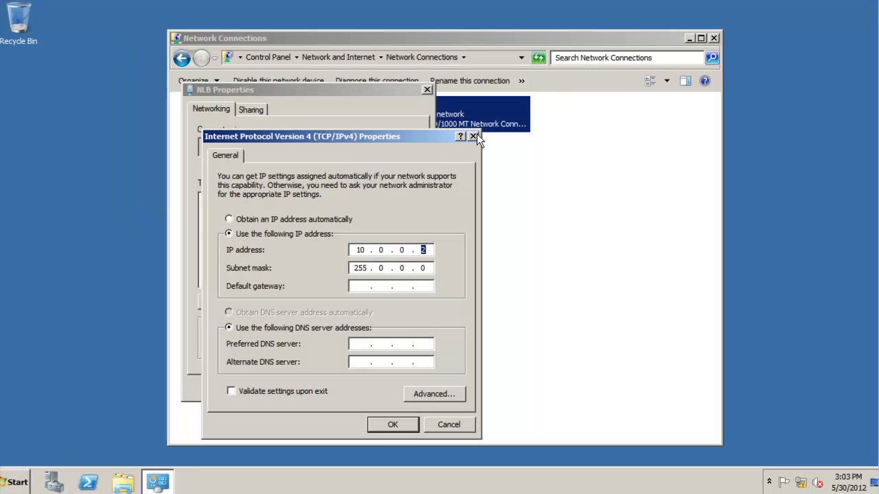
Close SERVER2's IPv4 and NLB adapter properties without changes, along with the Network Connections window
left_click(478, 134)
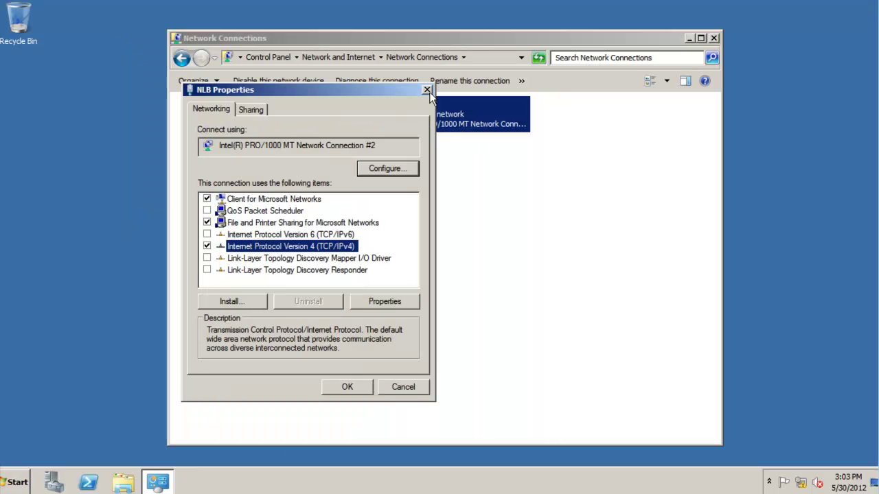
left_click(427, 90)
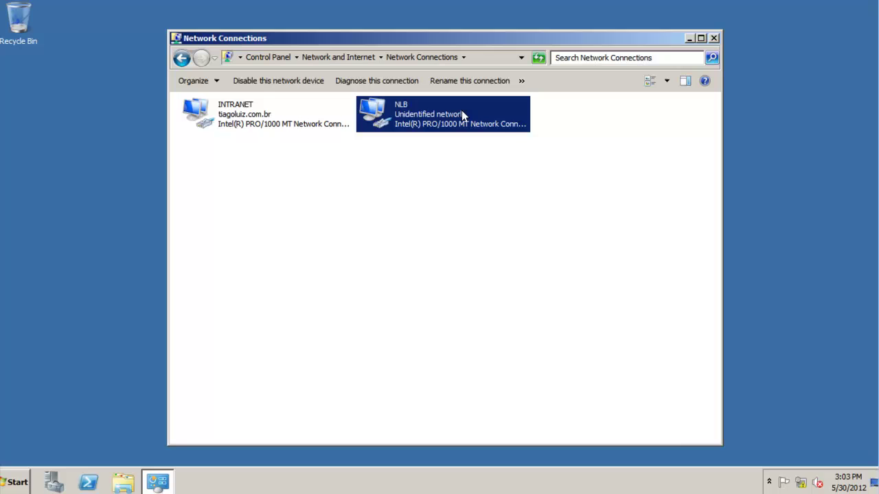
left_click(714, 39)
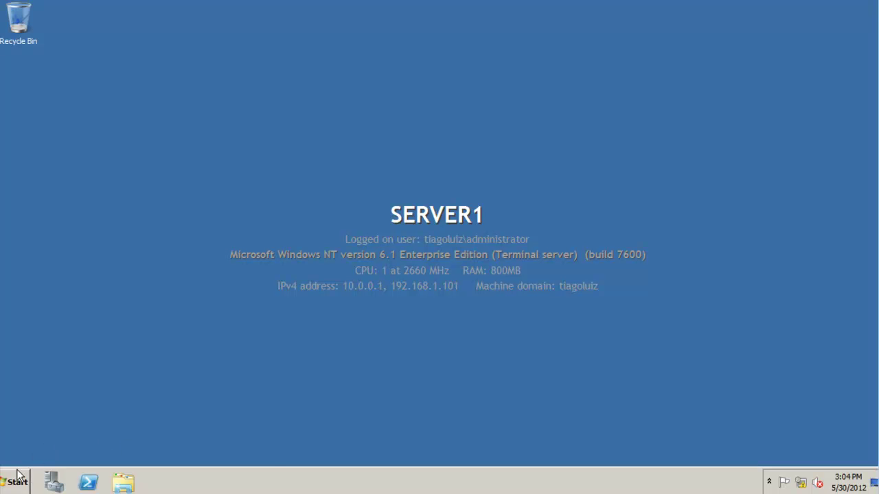
On SERVER1, open Windows Firewall from Control Panel, review its state for each network profile, and close it
left_click(15, 482)
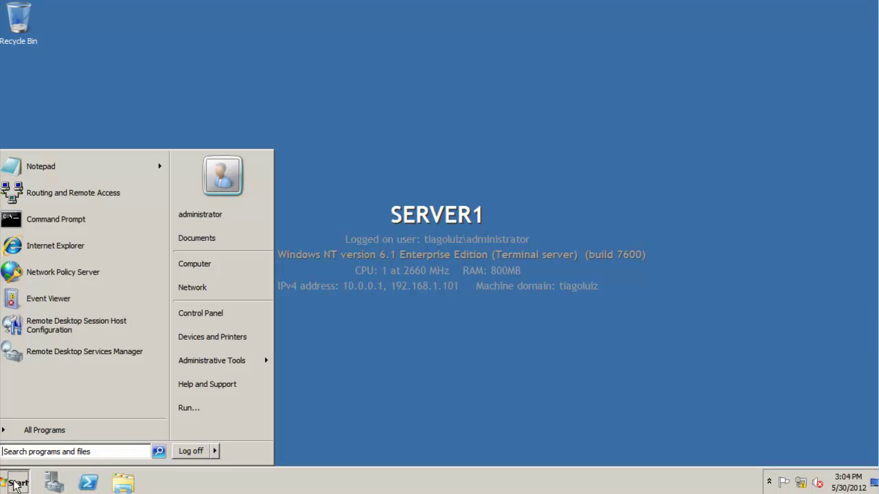
left_click(227, 318)
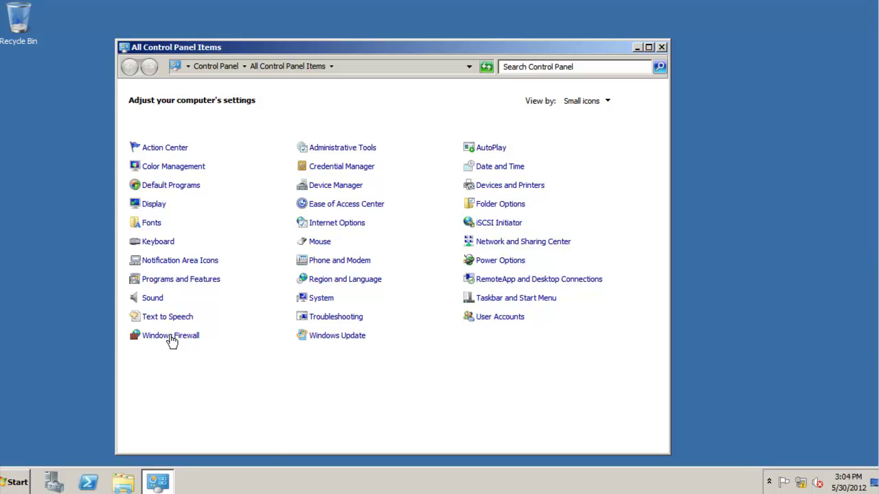
left_click(171, 337)
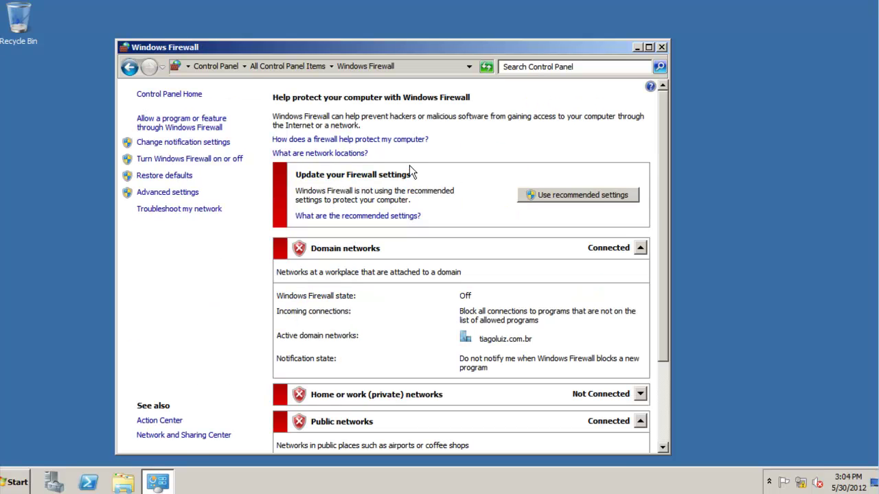
left_click_drag(664, 173, 673, 148)
left_click(662, 48)
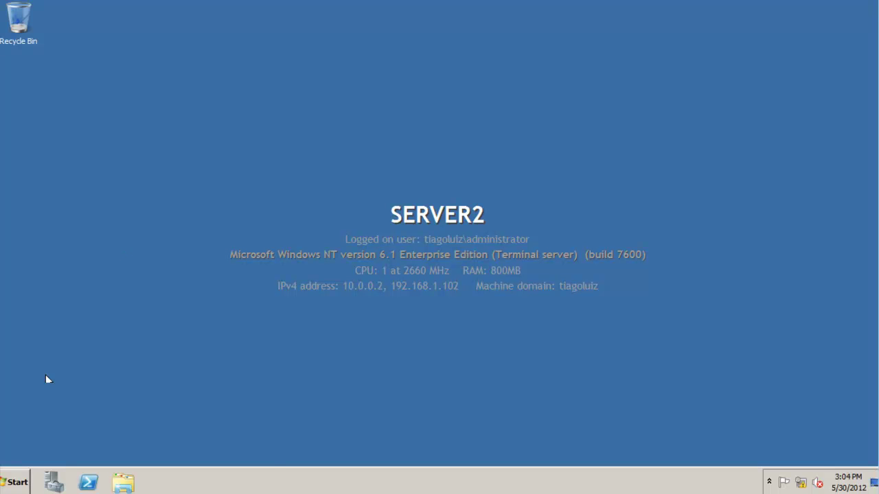
On SERVER2, open Windows Firewall from Control Panel, check its state, and close the window
left_click(19, 483)
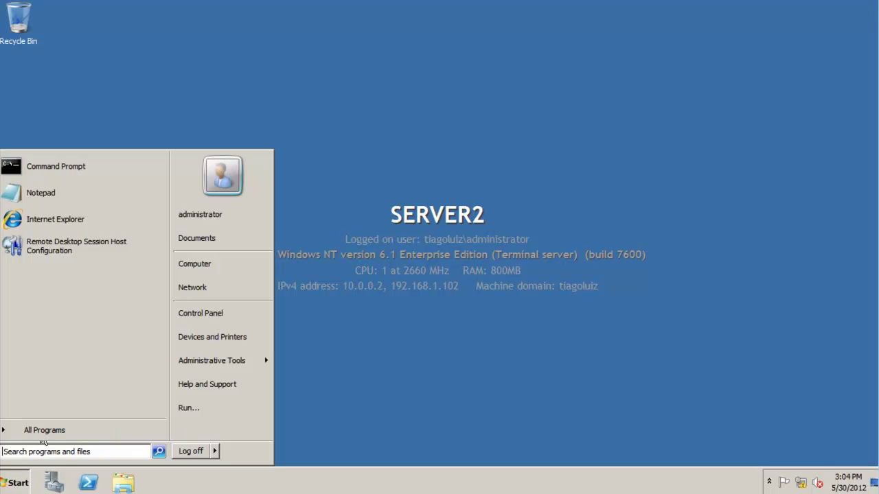
left_click(229, 324)
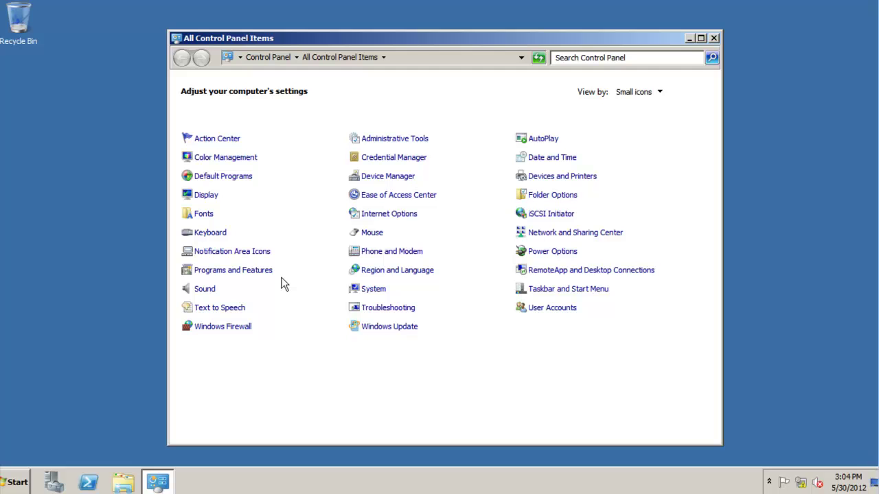
left_click(230, 329)
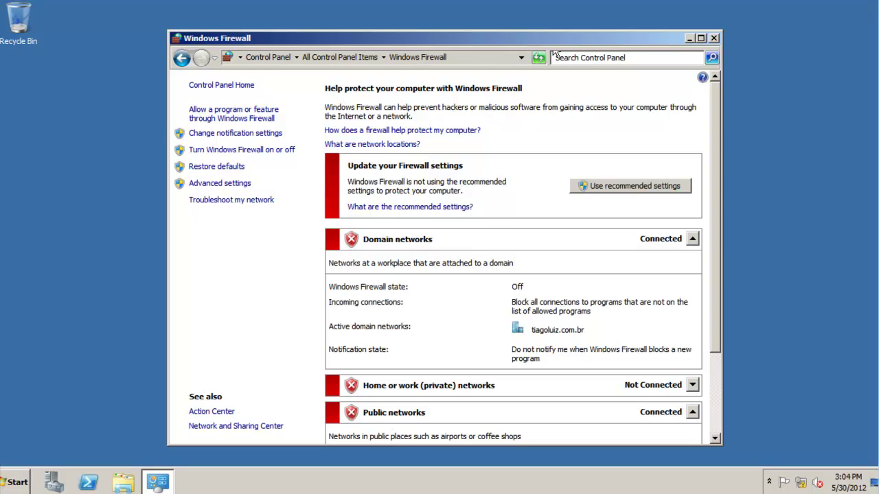
left_click(714, 39)
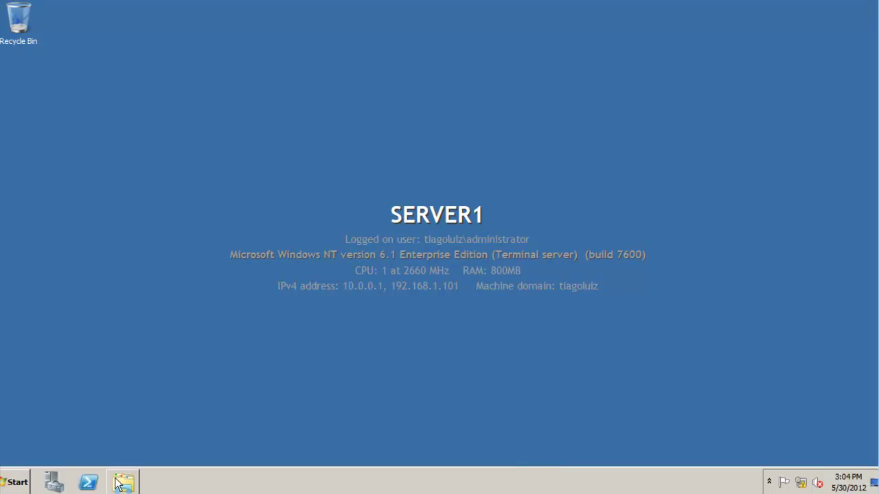
On SERVER1, open the computer's system properties, review the Remote Desktop connection setting, and close the windows
left_click(14, 482)
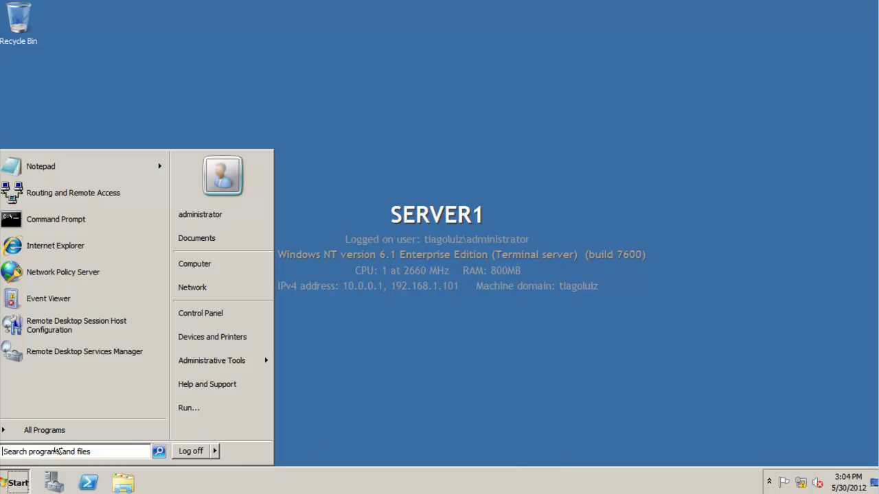
right_click(223, 270)
left_click(259, 368)
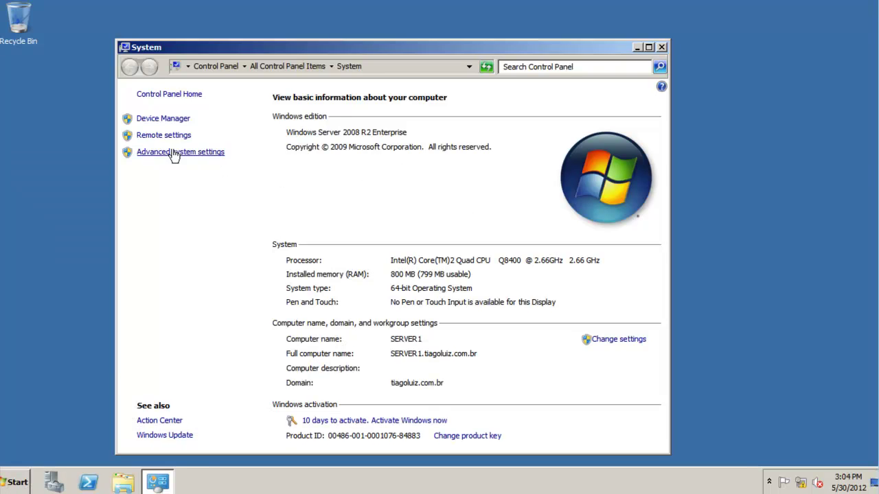
left_click(165, 135)
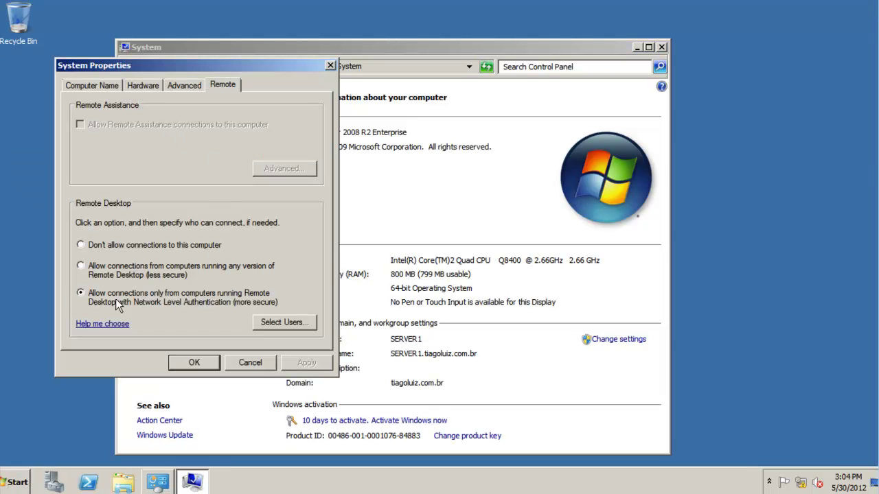
left_click(194, 362)
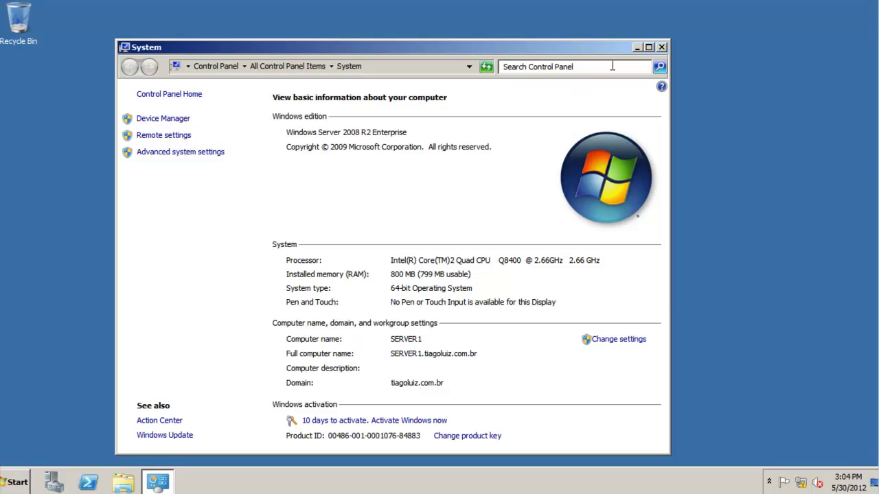
left_click(662, 48)
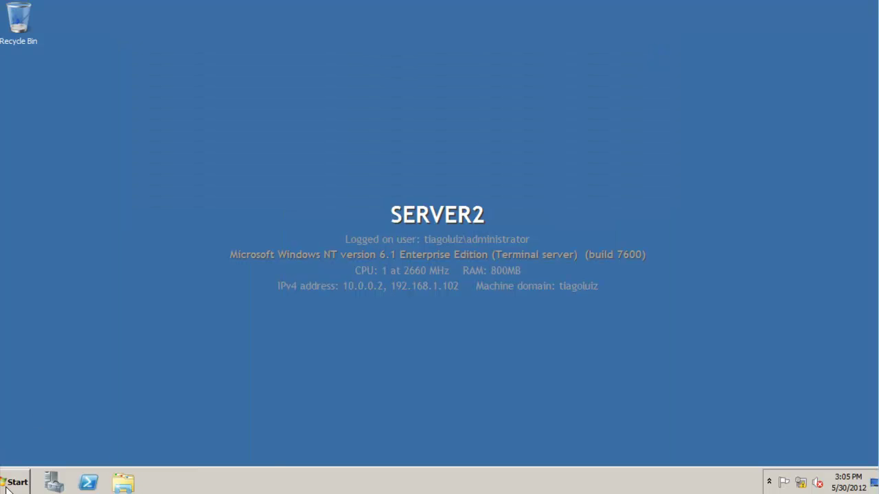
On SERVER2, open the computer's system properties, check the remote settings, and close the windows
left_click(25, 489)
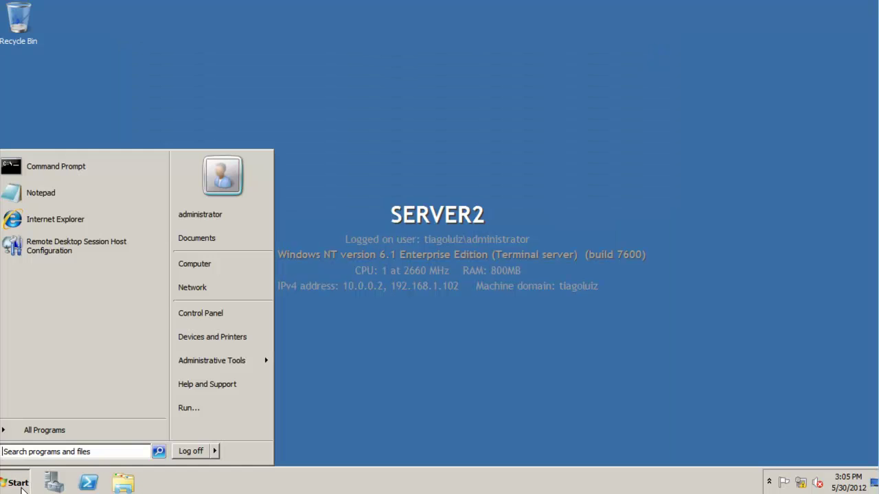
right_click(235, 265)
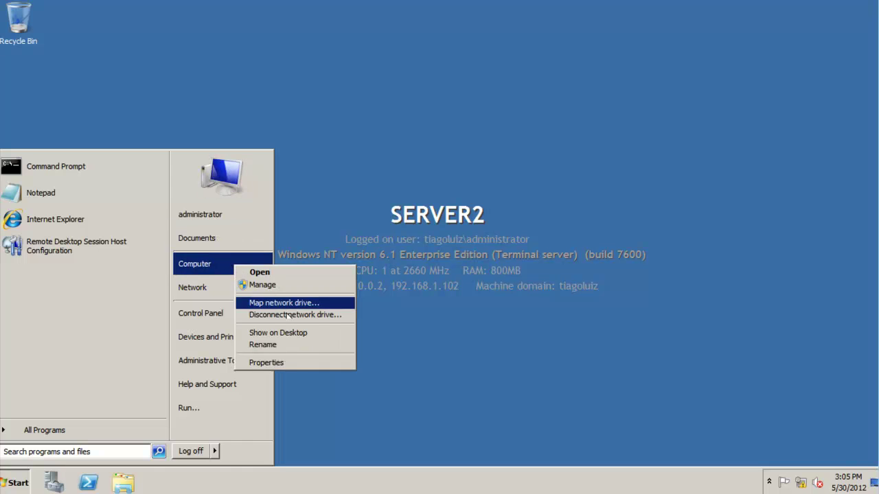
left_click(289, 368)
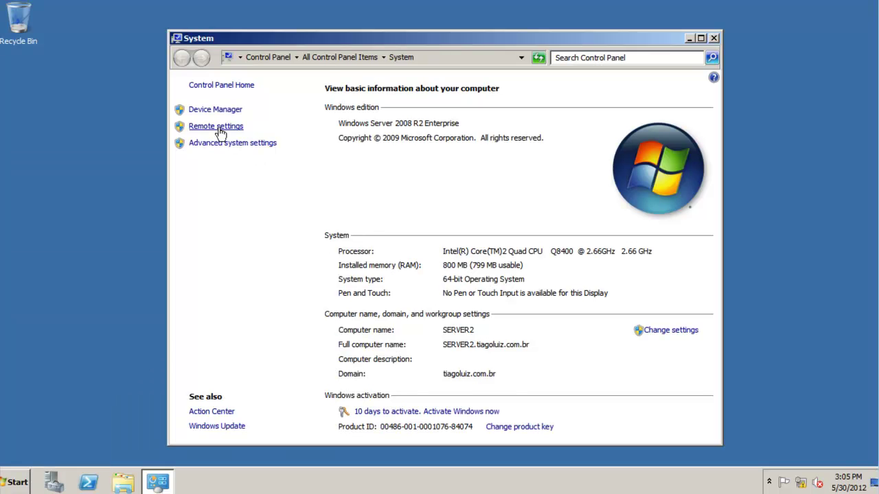
left_click(221, 128)
left_click(230, 349)
left_click(714, 38)
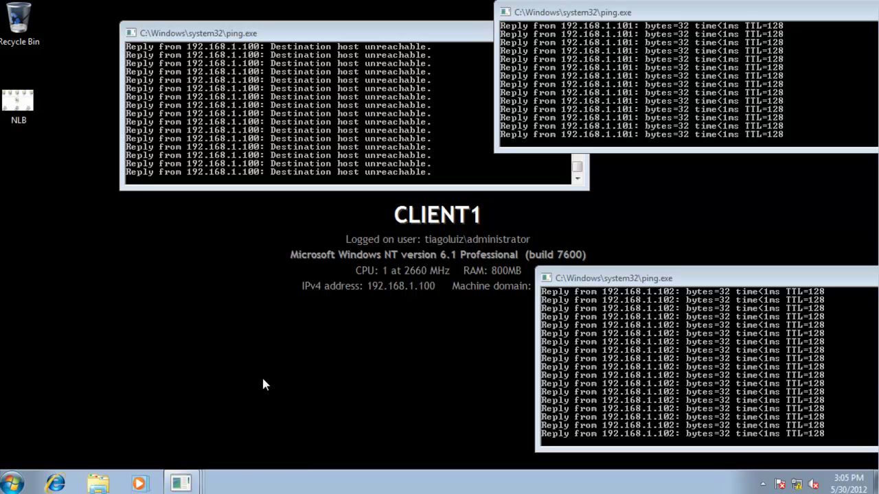
On CLIENT1, run mstsc and start a Remote Desktop connection to 192.168.1.101
key("super+r")
type("mstsc")
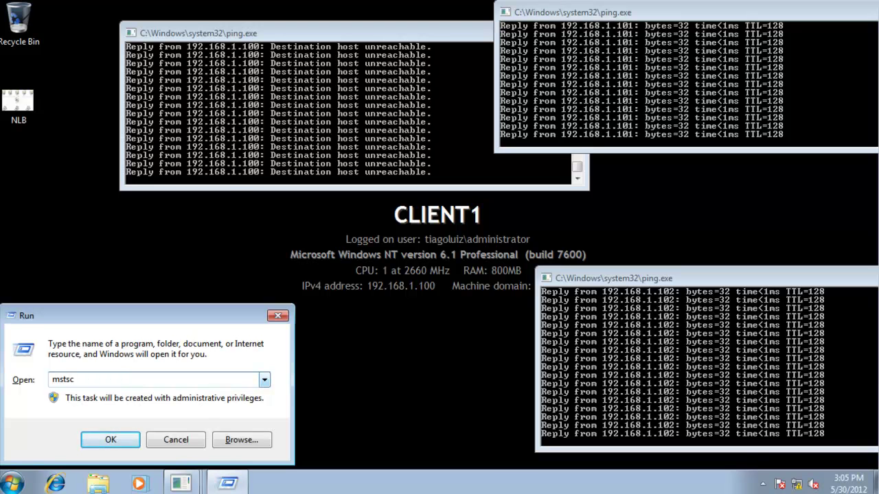
key("Return")
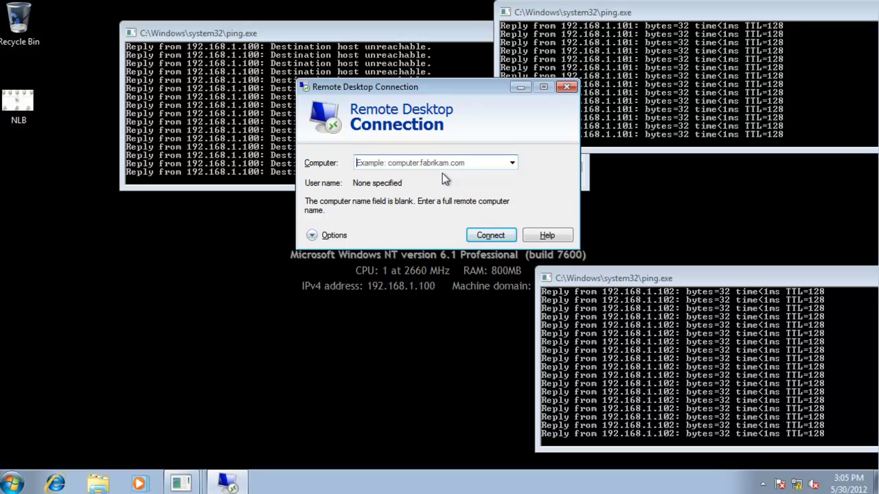
type("192.168.1.101")
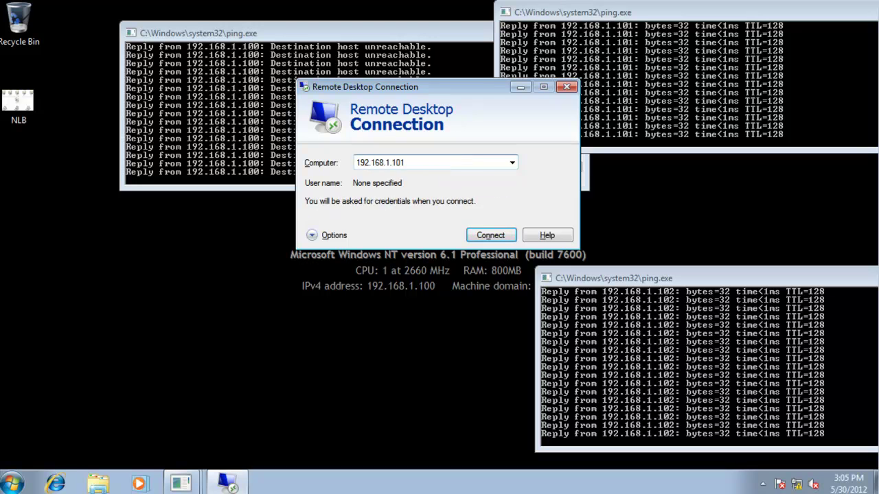
key("Return")
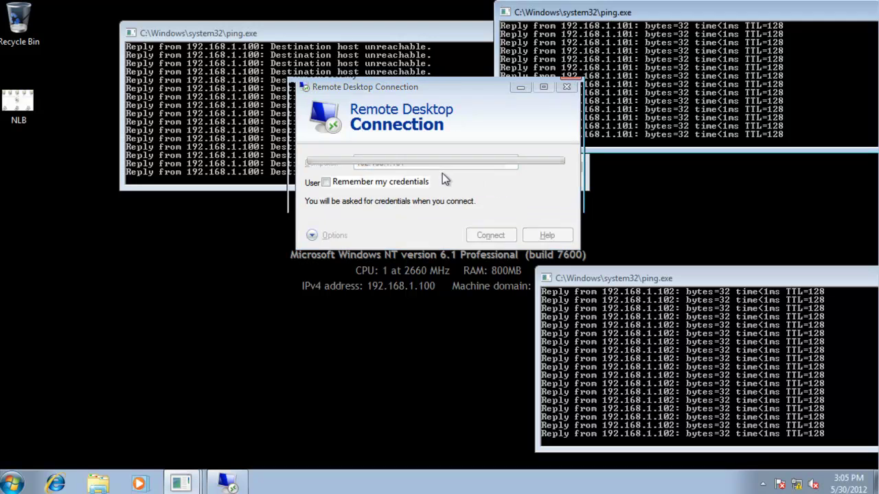
Sign in to SERVER1 with the account password, accepting its certificate without being asked again, and log off the remote session
type("•••••••")
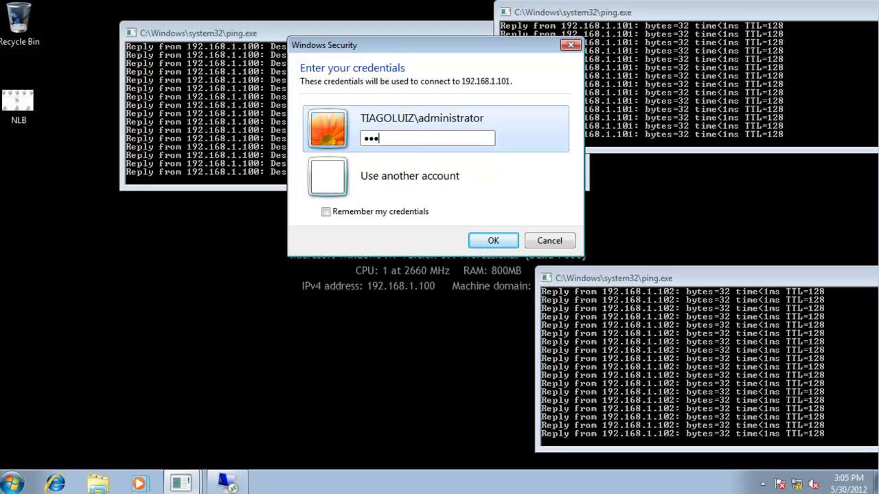
key("Return")
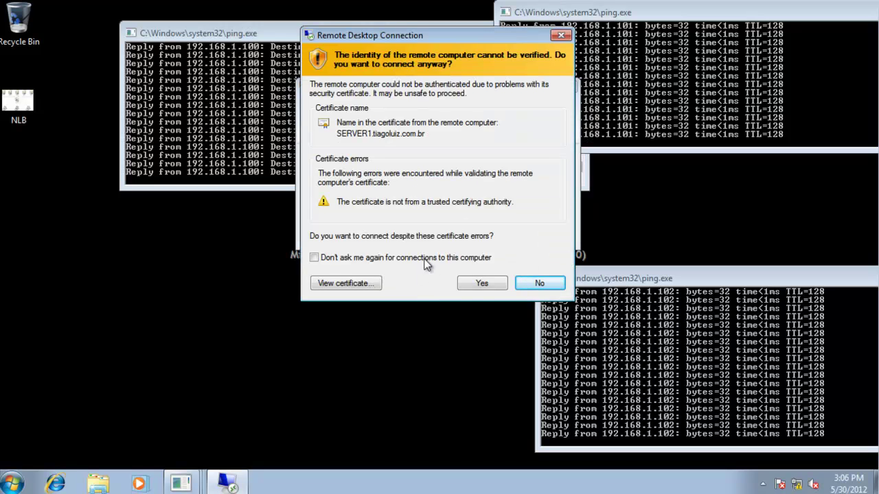
left_click(314, 258)
left_click(499, 286)
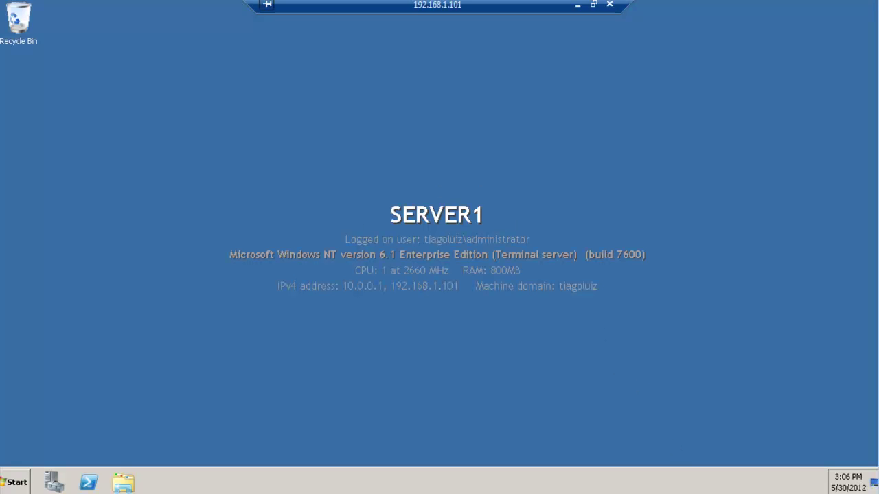
left_click(20, 481)
left_click(195, 452)
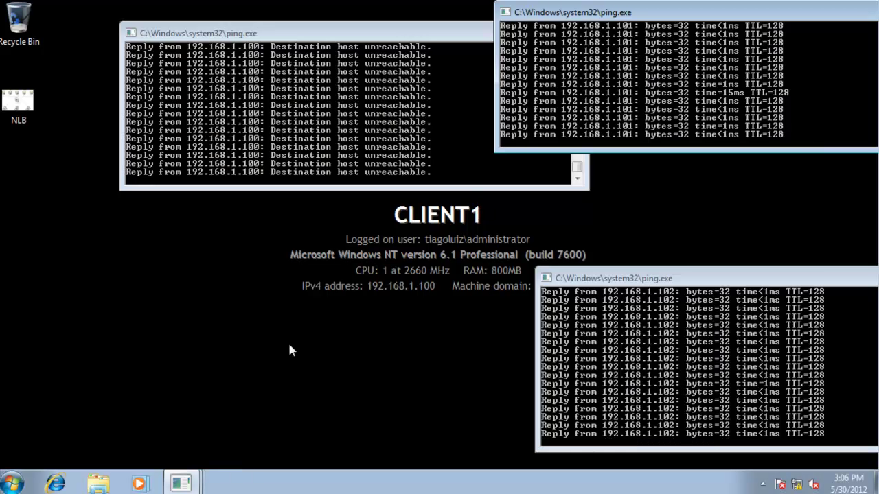
Reopen Remote Desktop Connection on CLIENT1 and start a connection to 192.168.1.102
key("super+r")
key("Return")
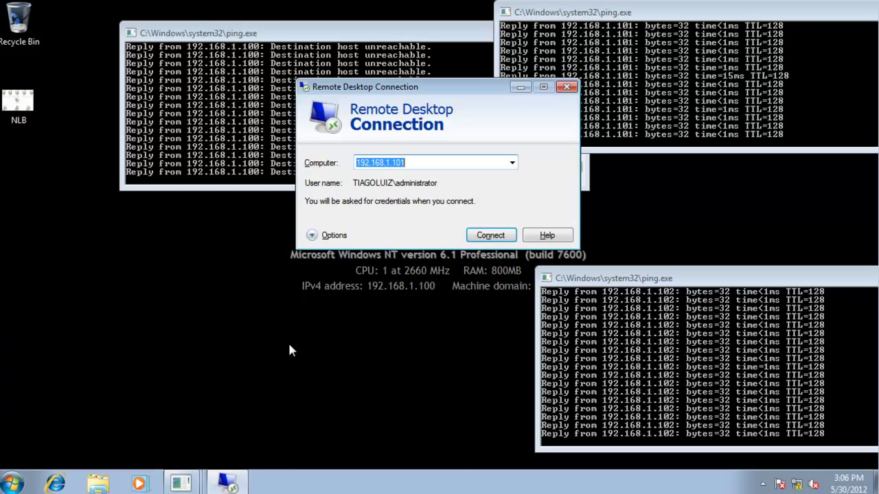
key("End")
key("BackSpace")
type("2")
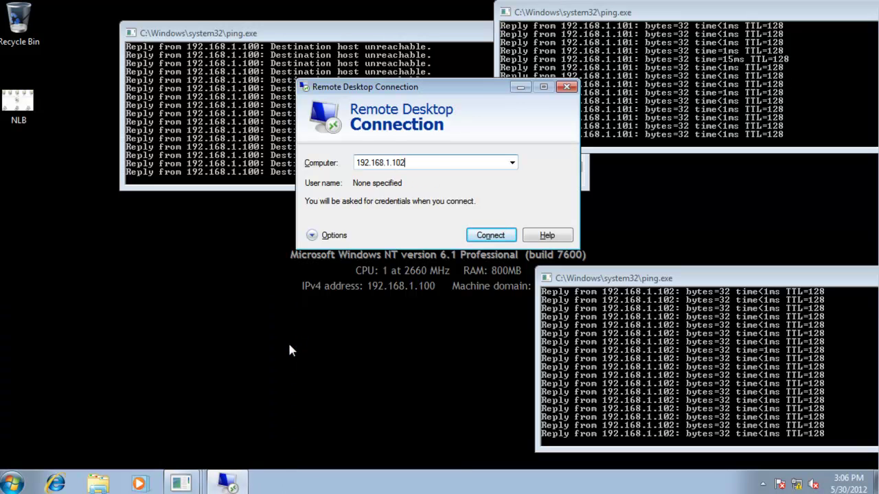
left_click(491, 236)
Sign in to SERVER2 with the account password, accepting its certificate without being asked again, and log off the remote session
type("•••")
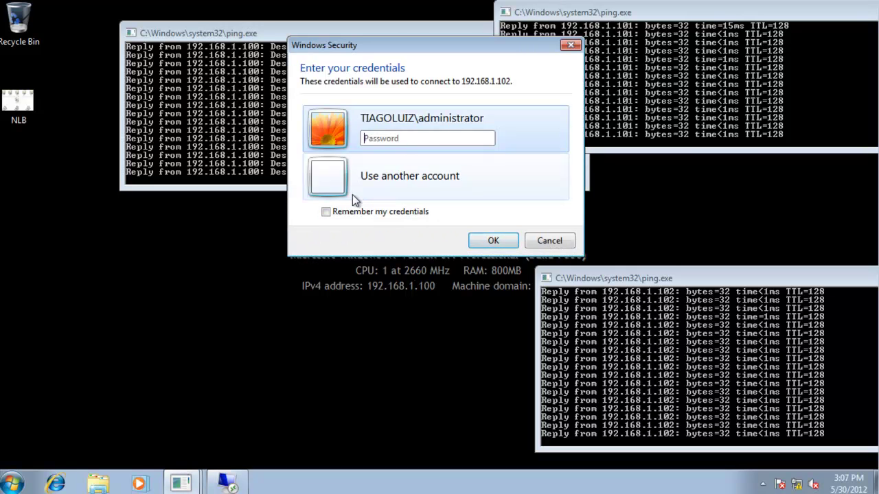
type("•••••")
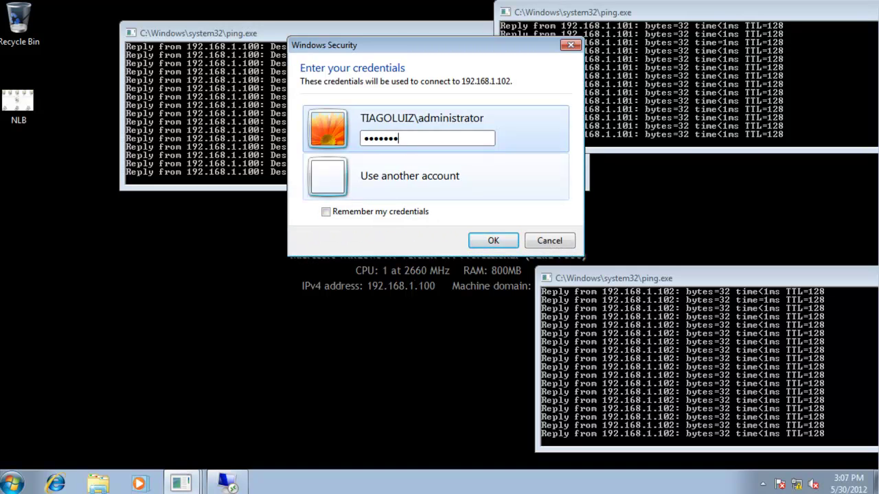
key("Return")
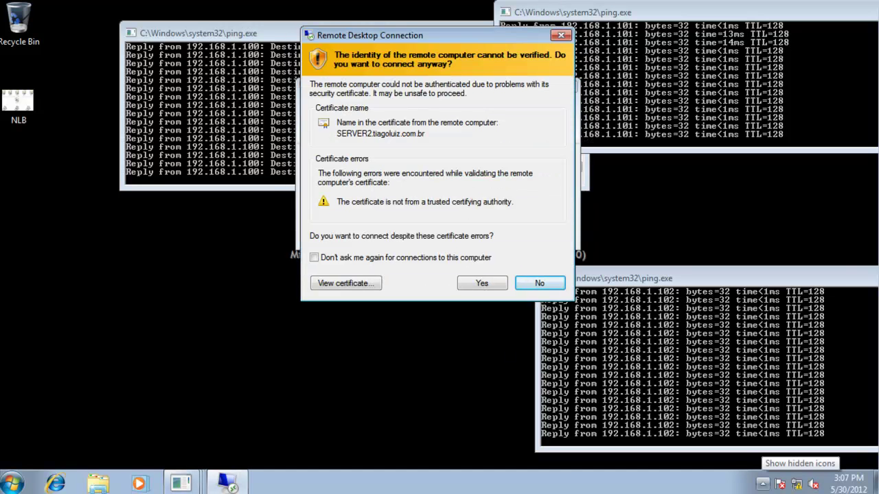
left_click(315, 260)
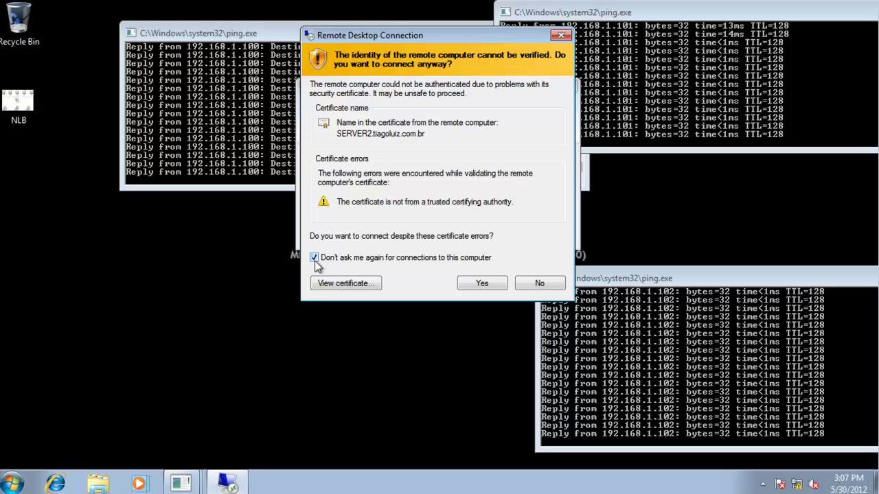
left_click(481, 283)
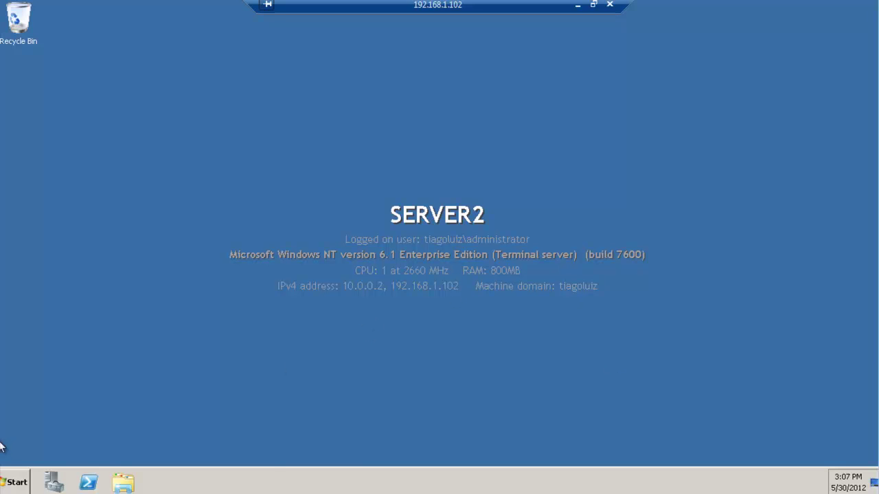
left_click(24, 485)
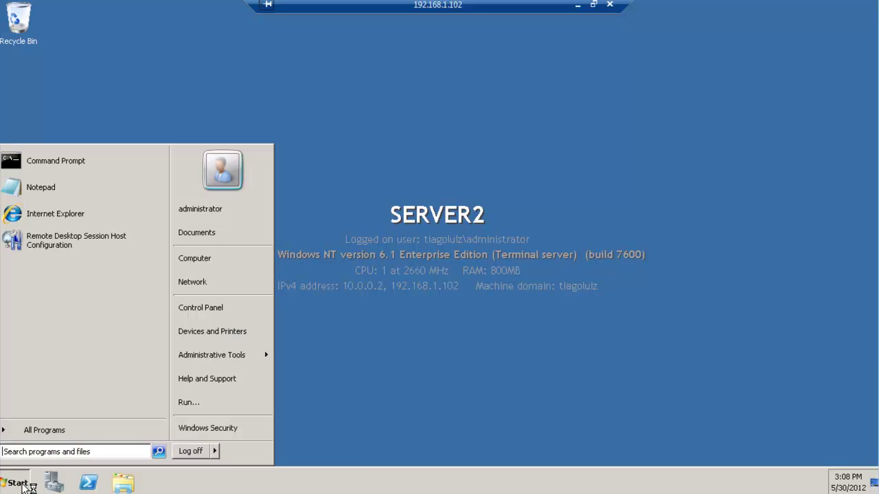
left_click(194, 452)
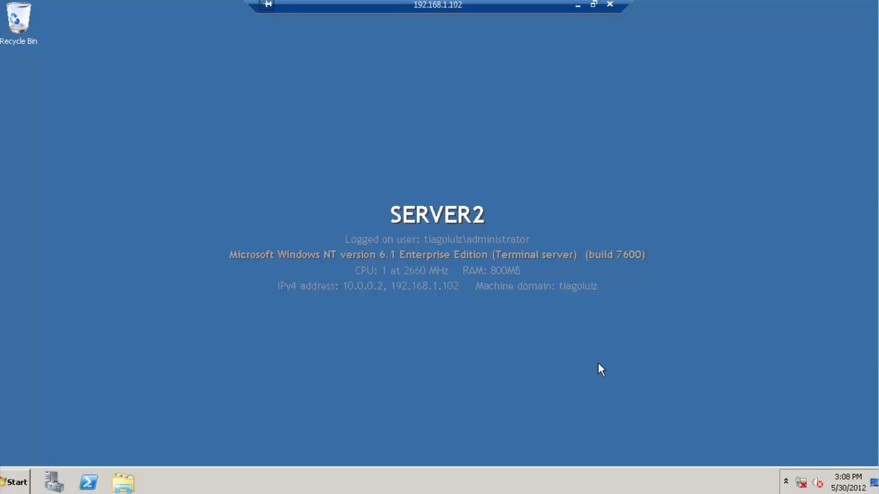